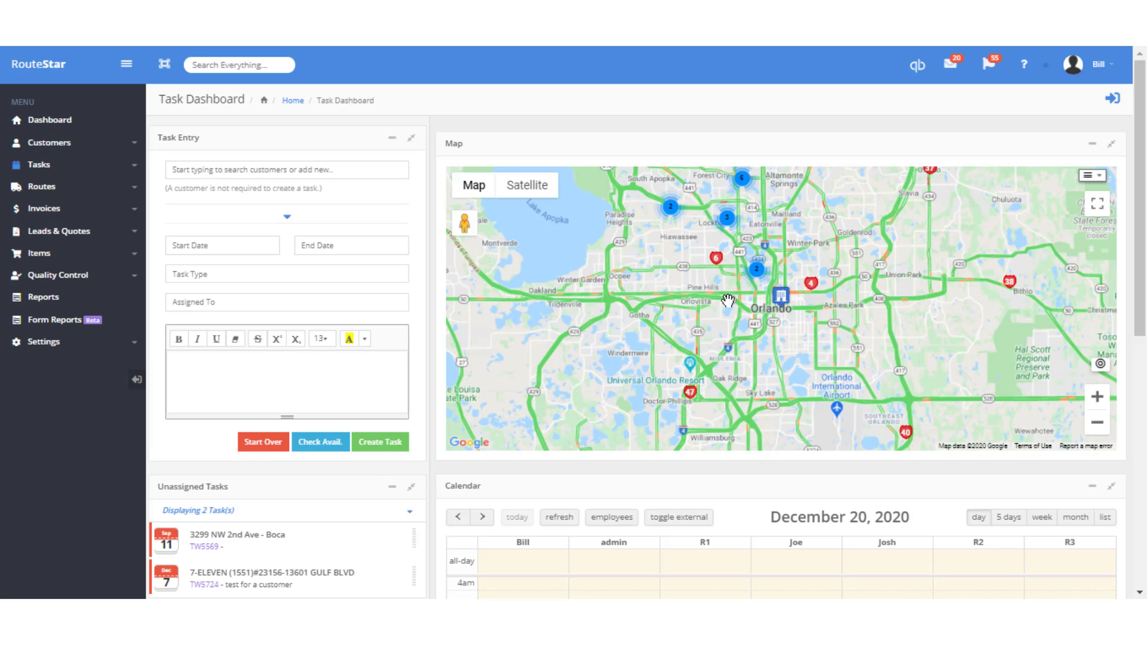
Search for "winter park" in the task entry form and choose the customer Sherwin Williams- Winter Park.
scroll(1141, 291, down, 3)
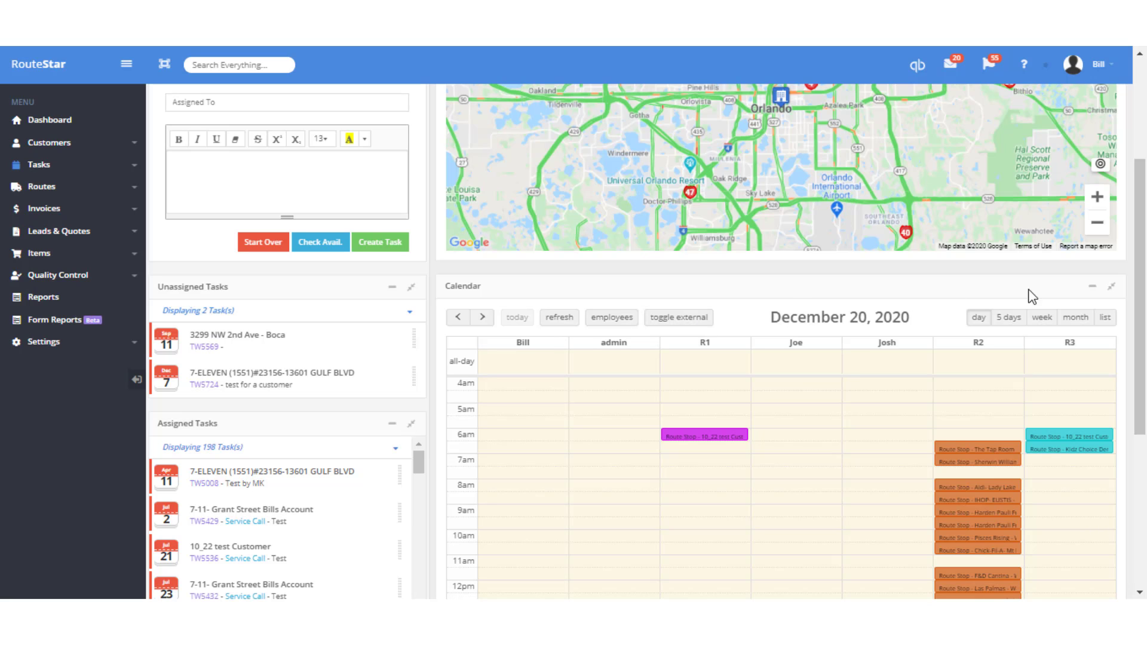
scroll(1142, 269, up, 3)
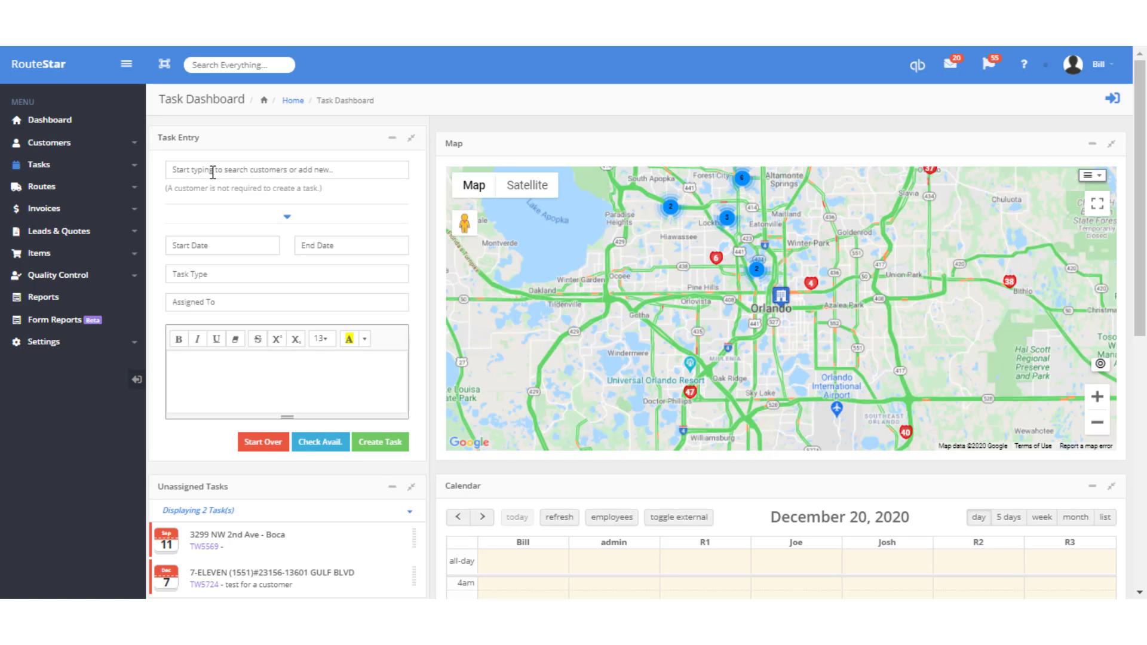
click(213, 173)
text(w)
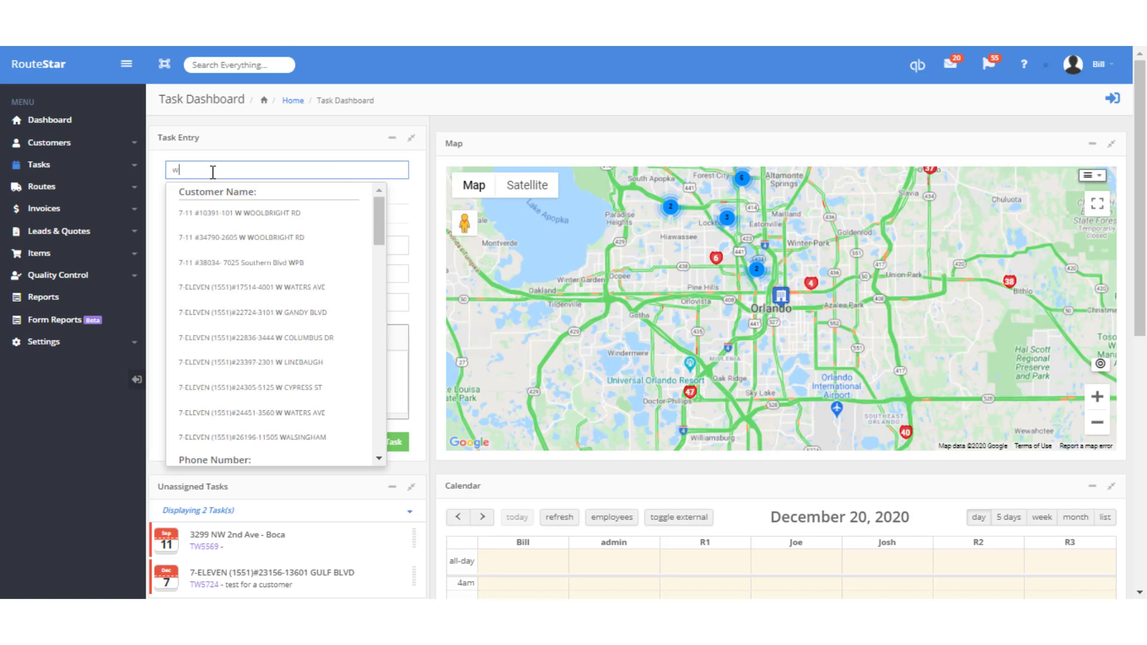
text(inter)
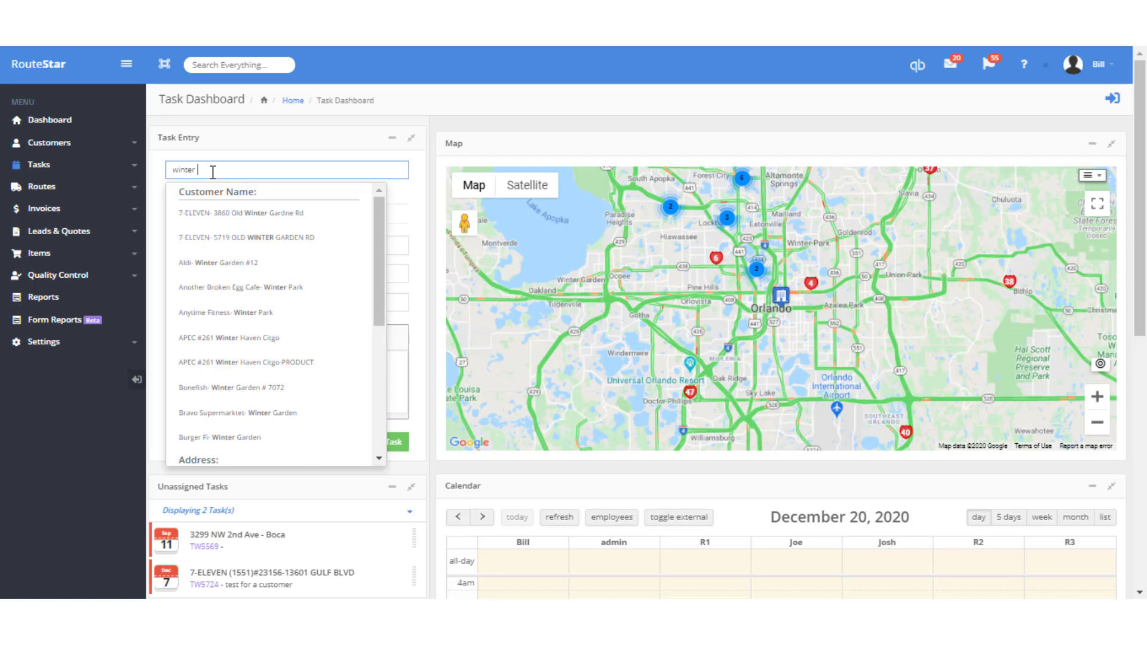
text( park)
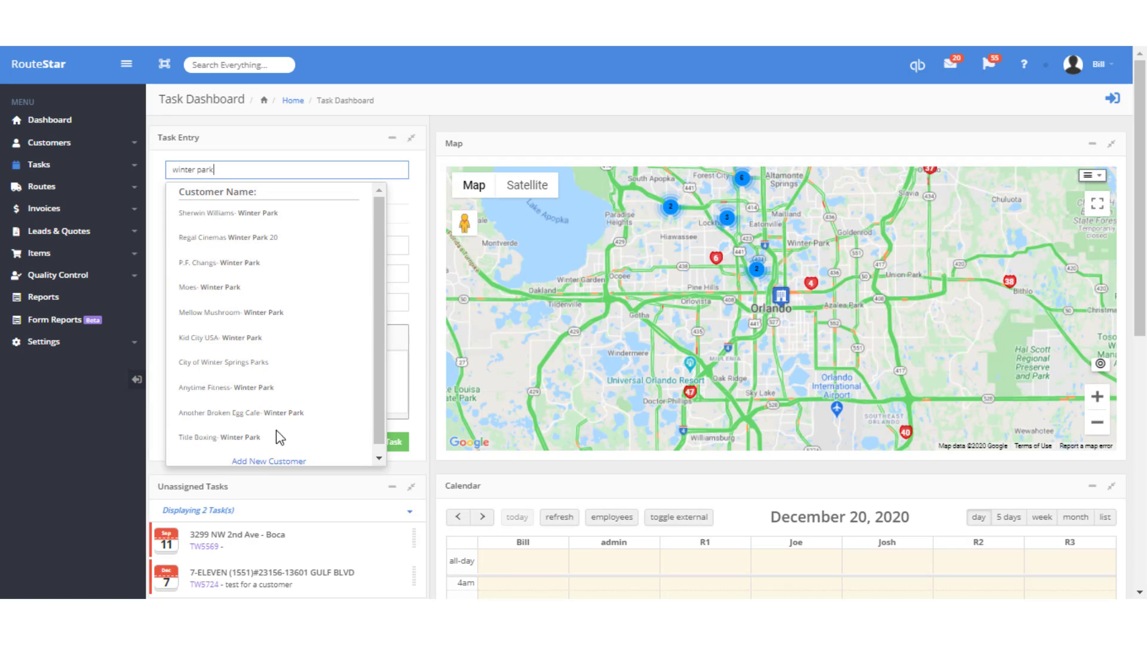
click(235, 215)
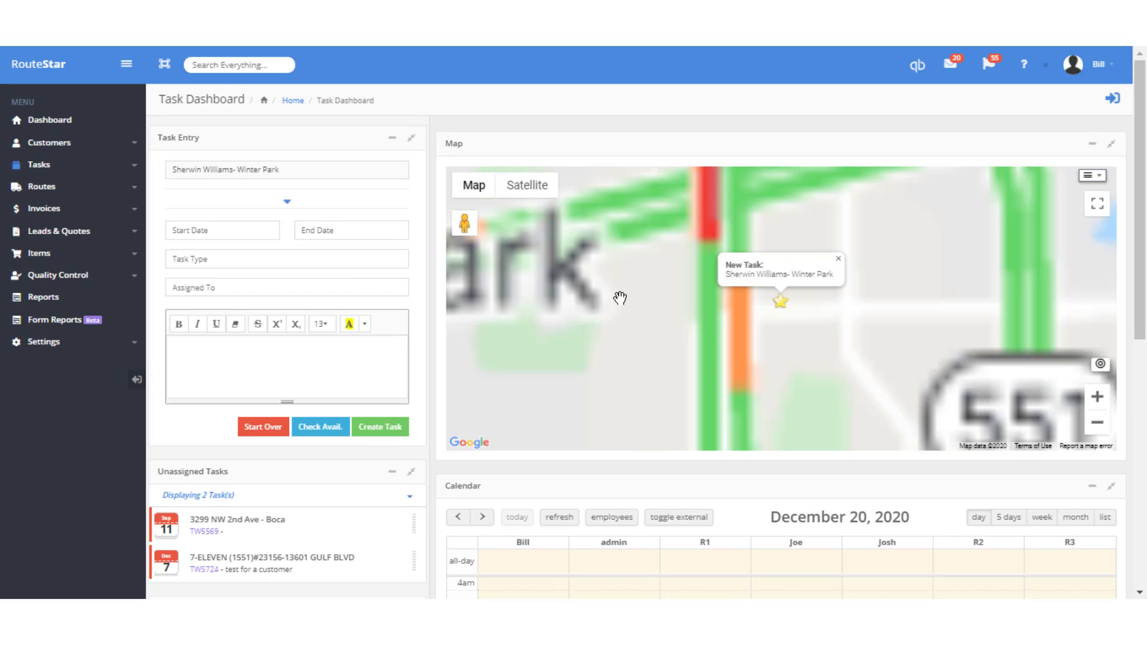
Check the driving route and distance between the new task's location and the nearby R3 route stop on the map.
click(1097, 425)
click(1098, 425)
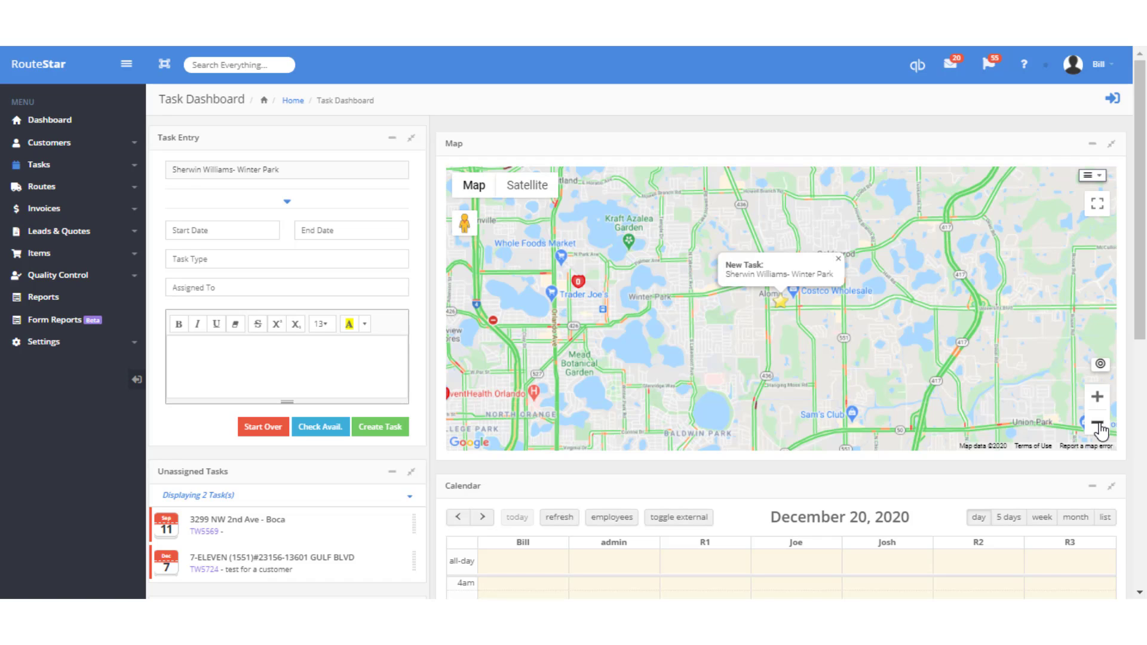
click(579, 285)
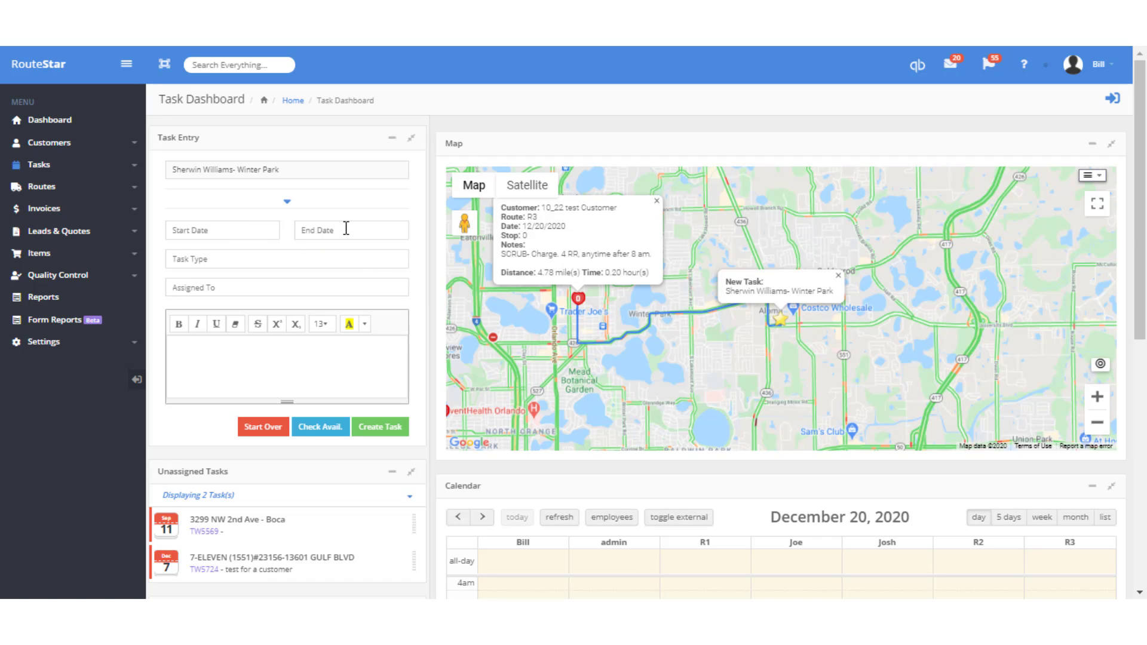
Set the new task's type to Service Call.
click(298, 254)
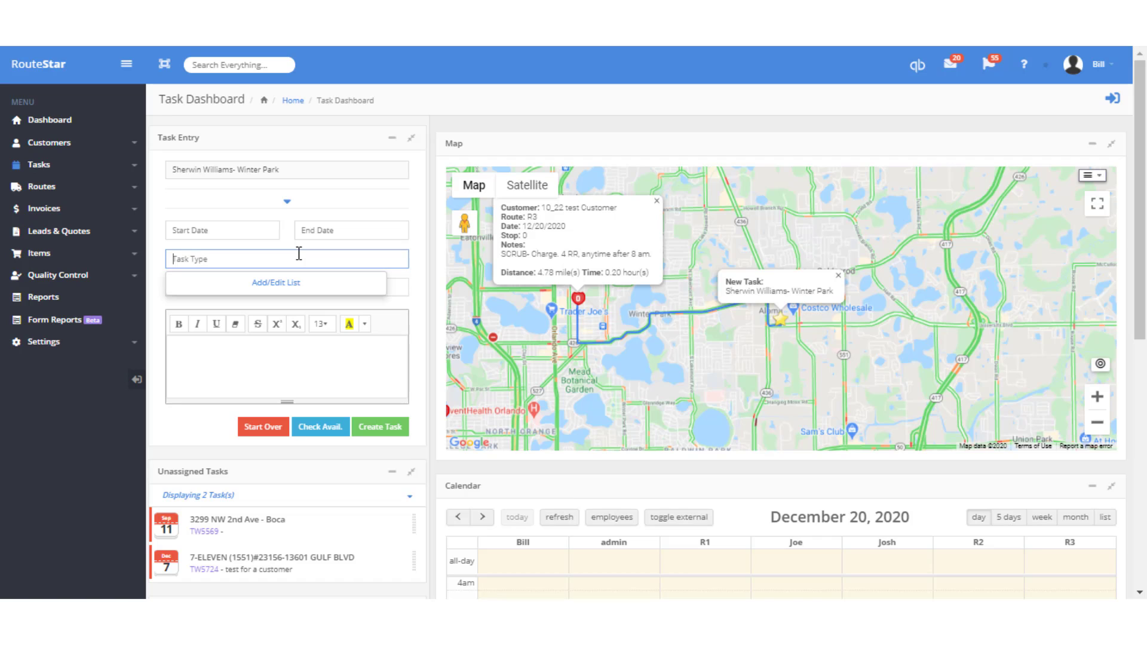
text(ser)
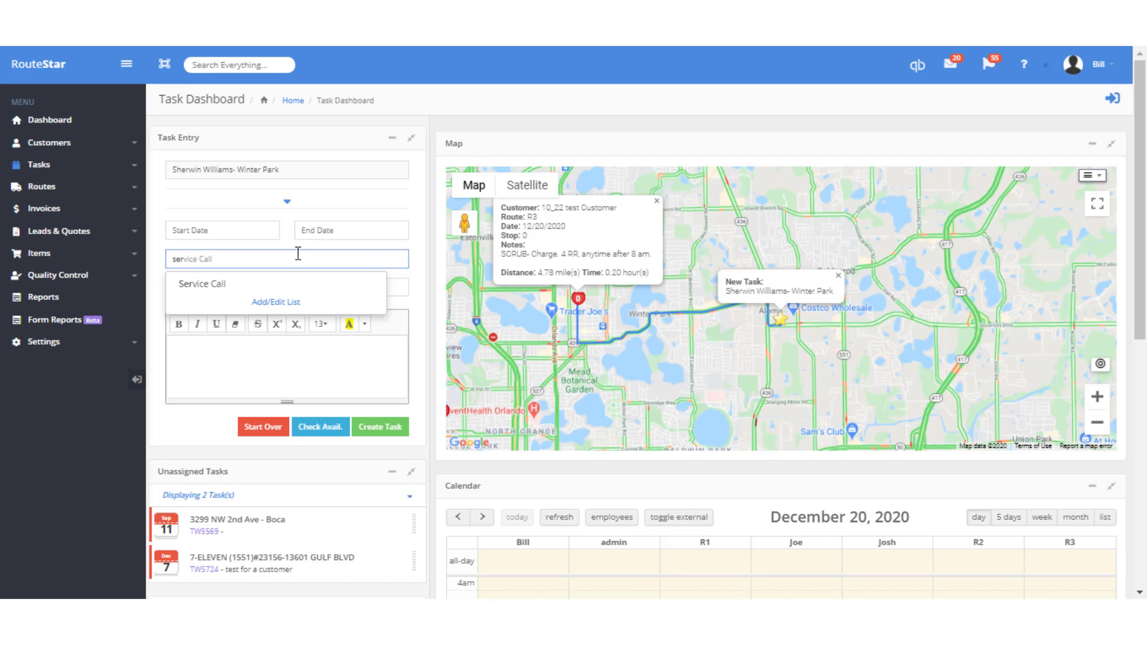
click(256, 284)
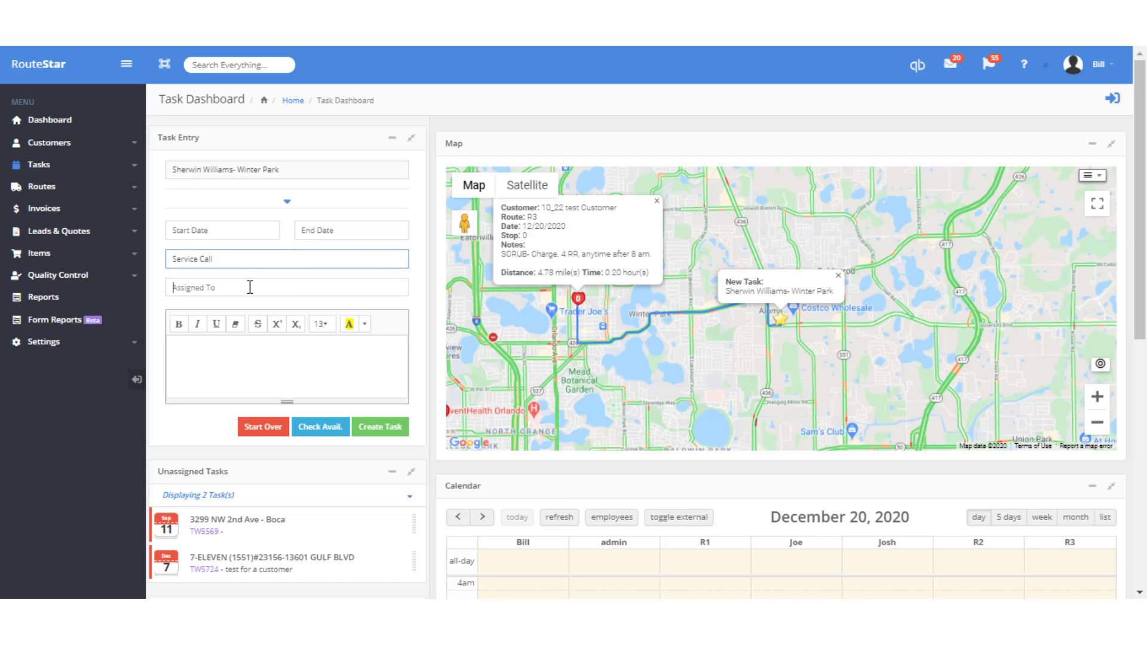
Leave the task unassigned, enter the description "replace brewer because it is half potting", and create the task.
click(250, 287)
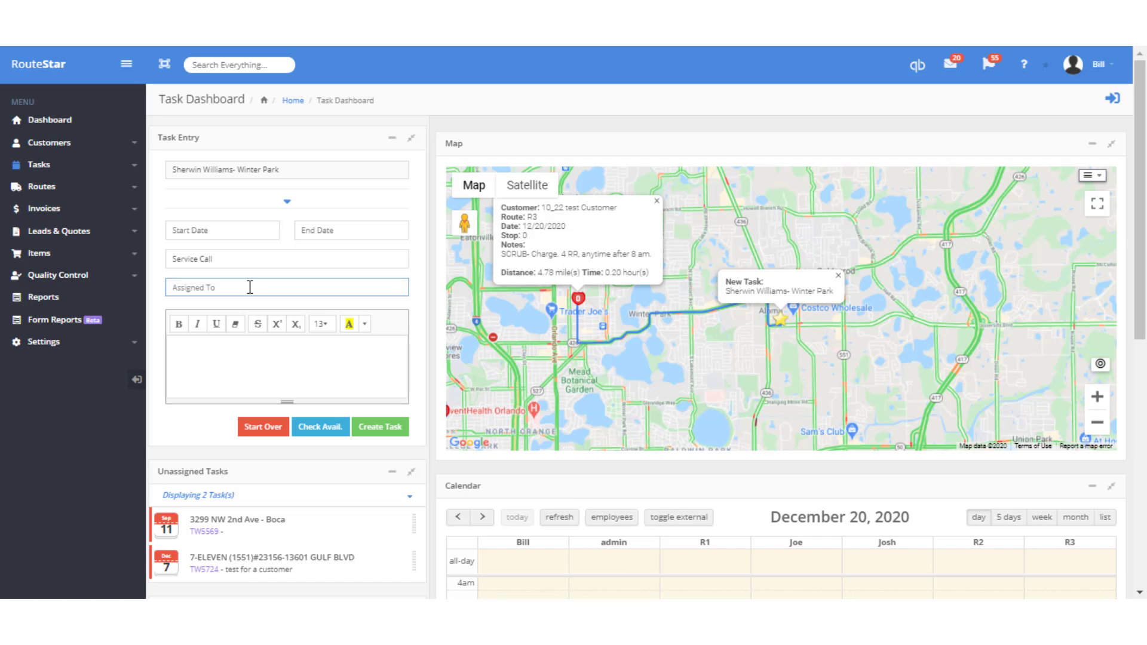
click(241, 349)
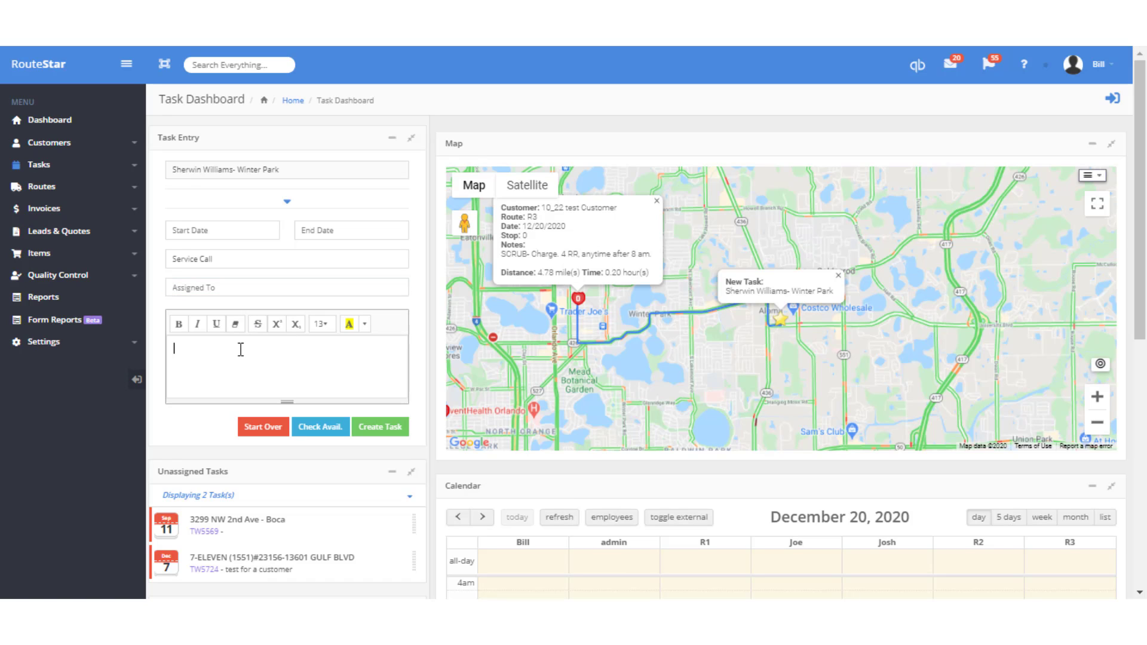
text(replace brewer because it is half potting)
click(377, 428)
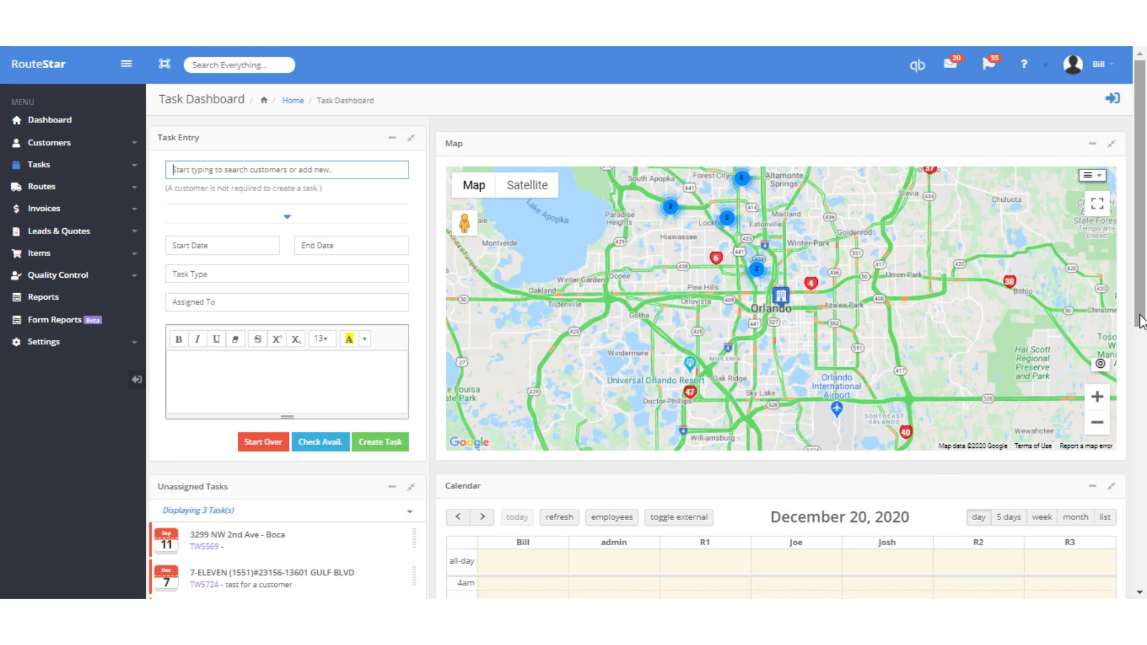
Schedule the unassigned Sherwin Williams- Winter Park task at 11am in the first employee's calendar column on December 20, 2020.
drag(1140, 316, 1075, 399)
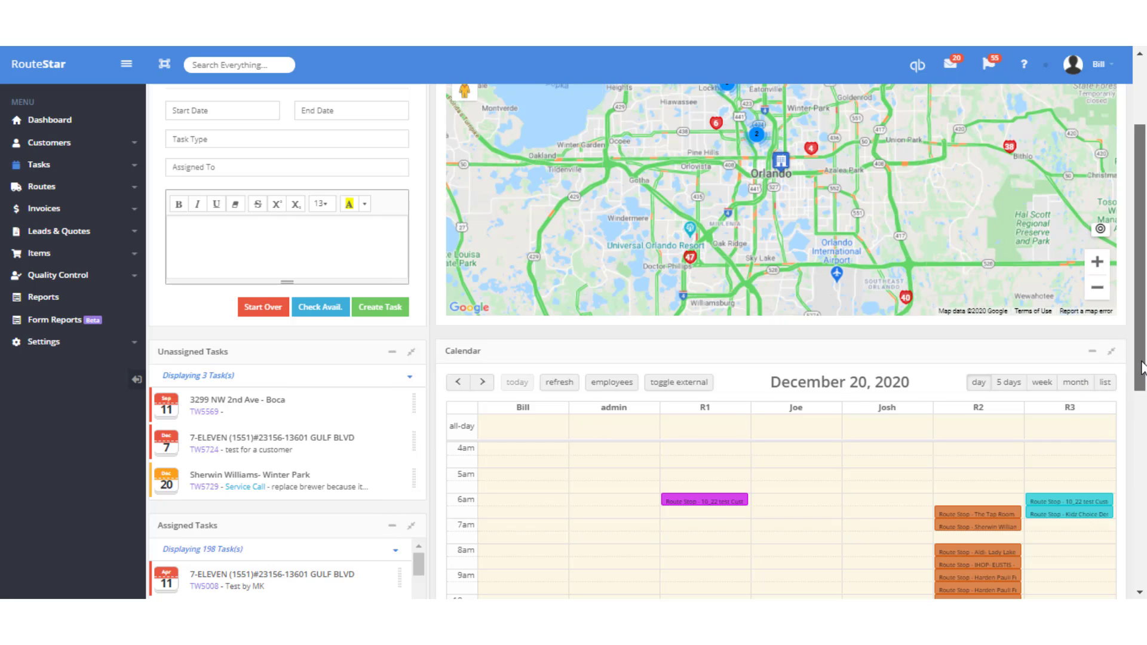
drag(1141, 362, 1141, 413)
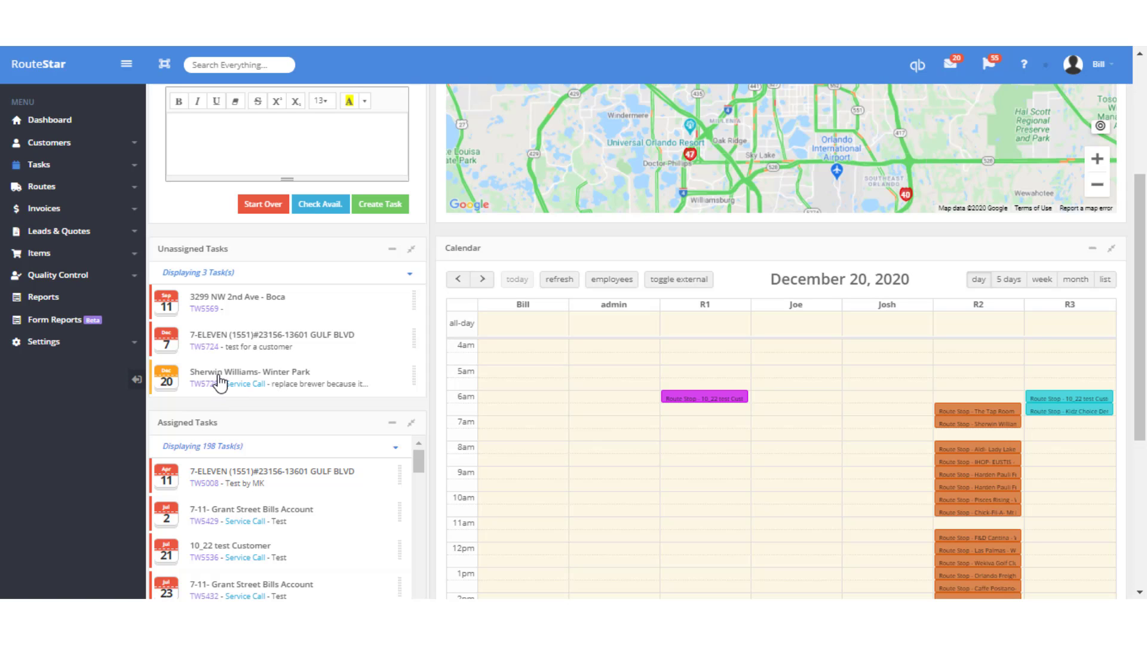
drag(221, 377, 504, 525)
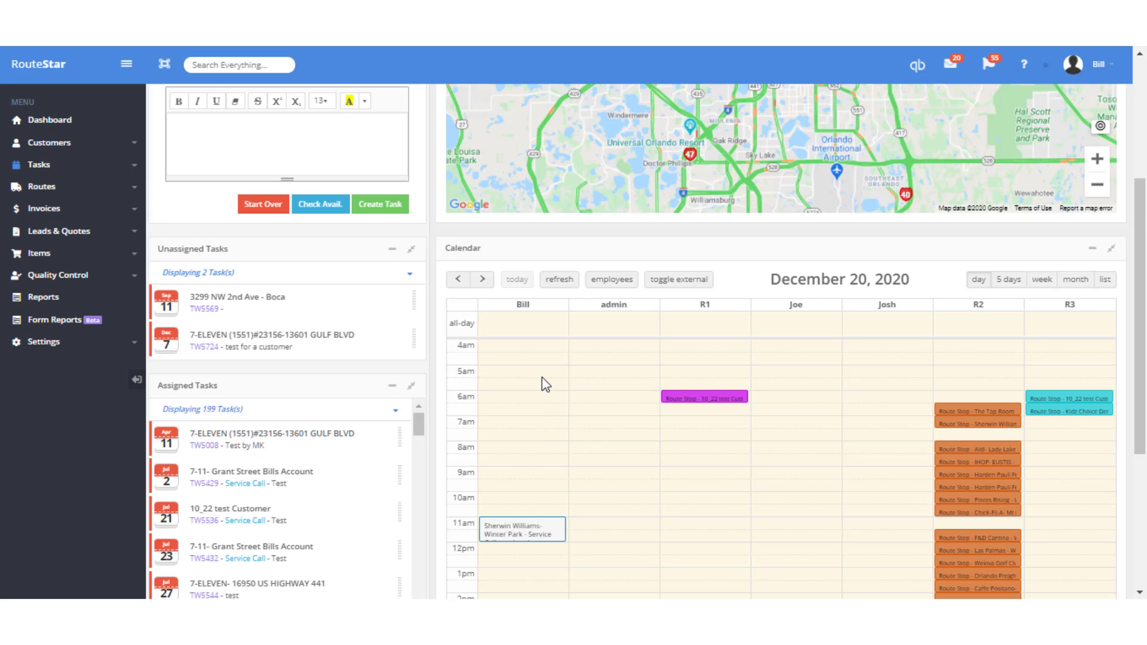
Open the scheduled Sherwin Williams- Winter Park task and make its entire description text bold.
click(518, 533)
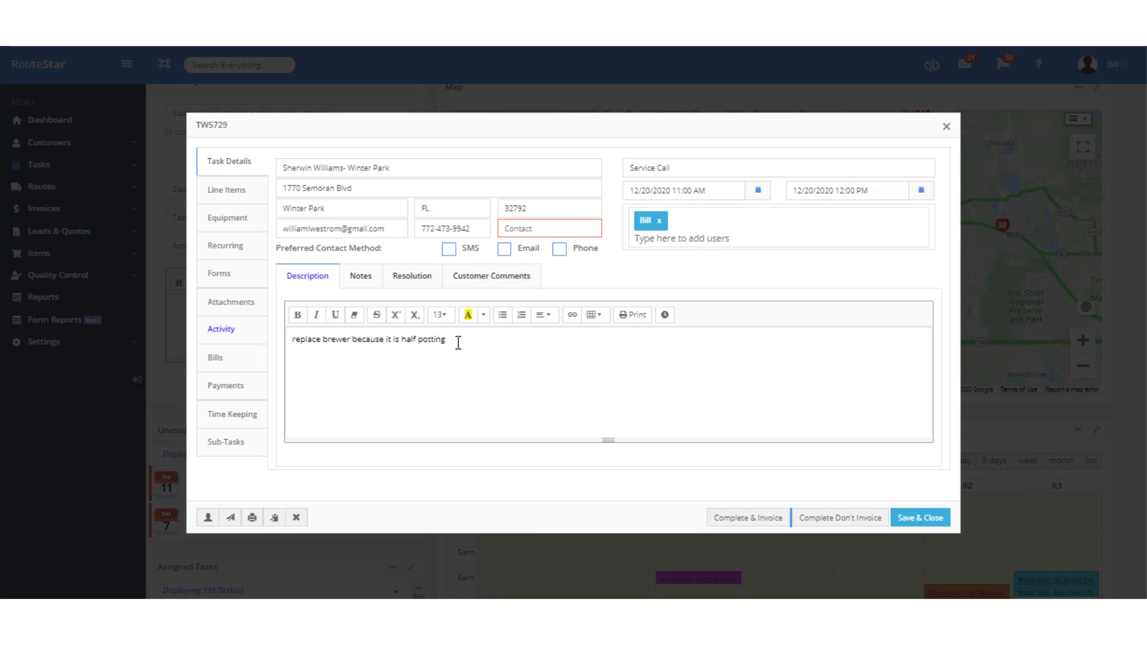
drag(457, 342, 295, 329)
click(297, 314)
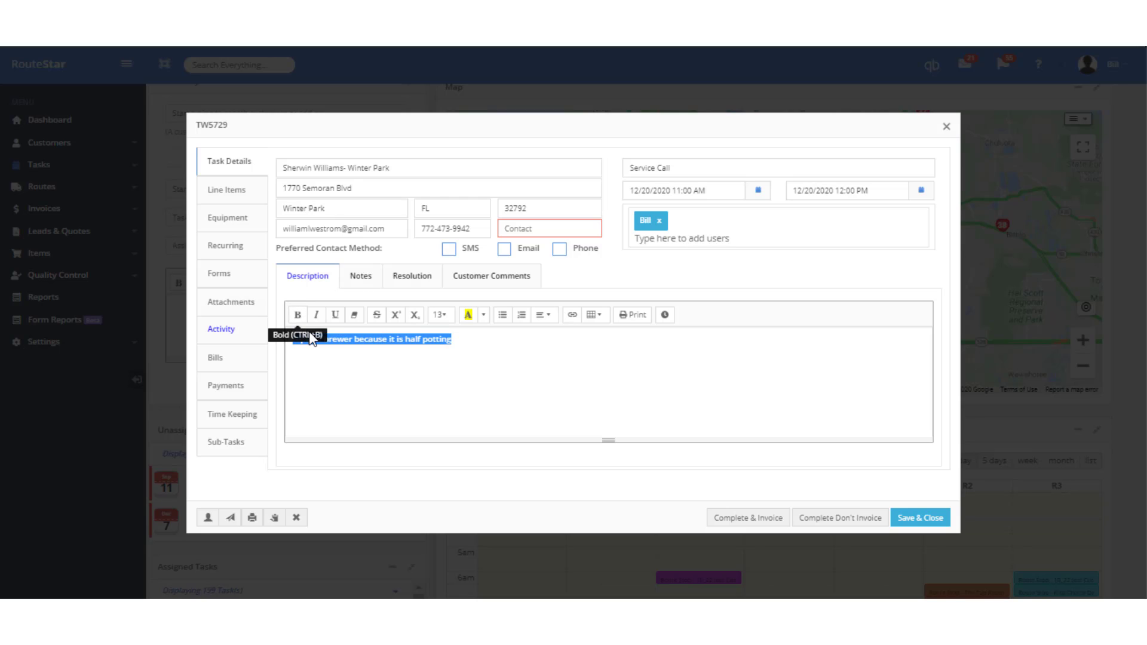
click(365, 345)
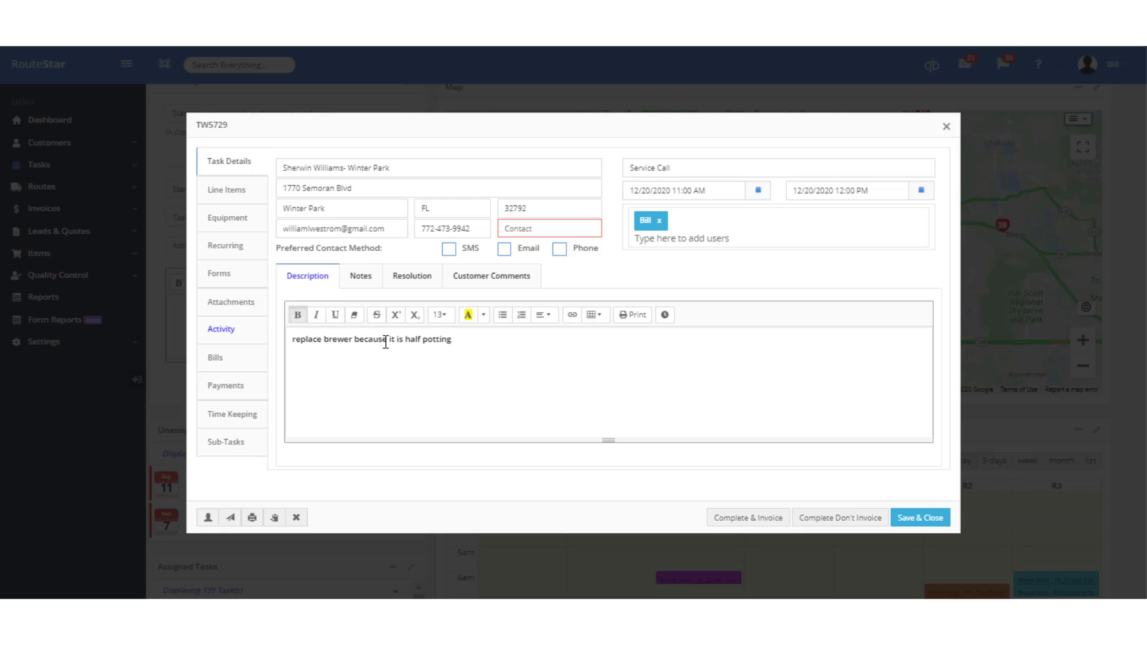
Examine the task's notes, resolution, customer comments, line items, equipment, recurring options, forms and attachments.
click(358, 280)
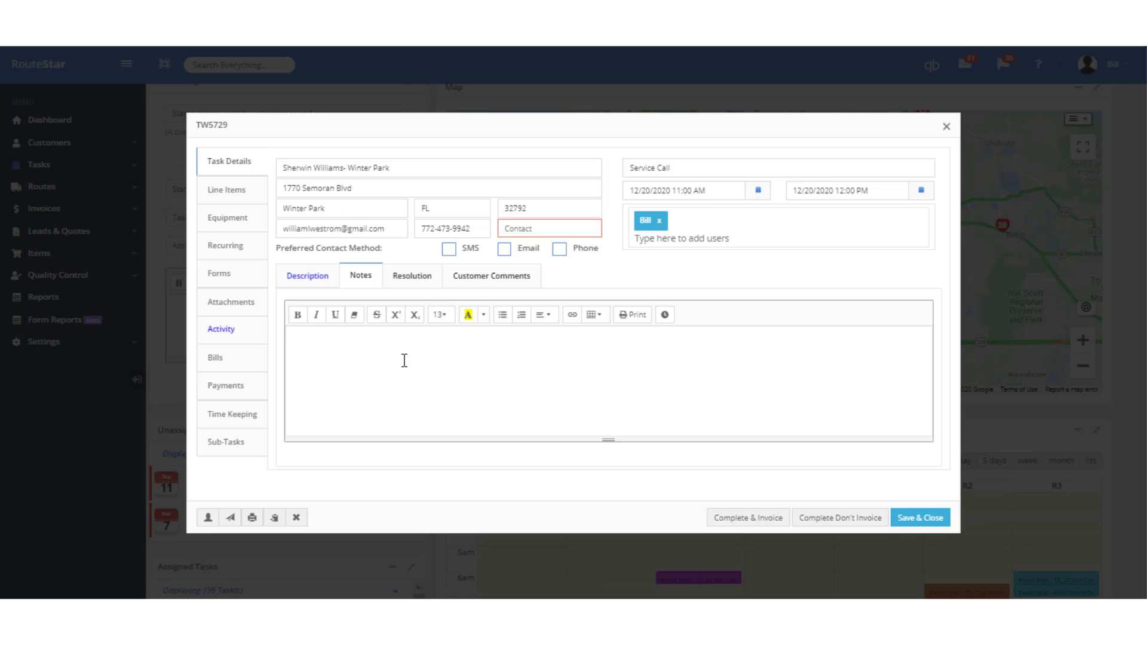
click(411, 283)
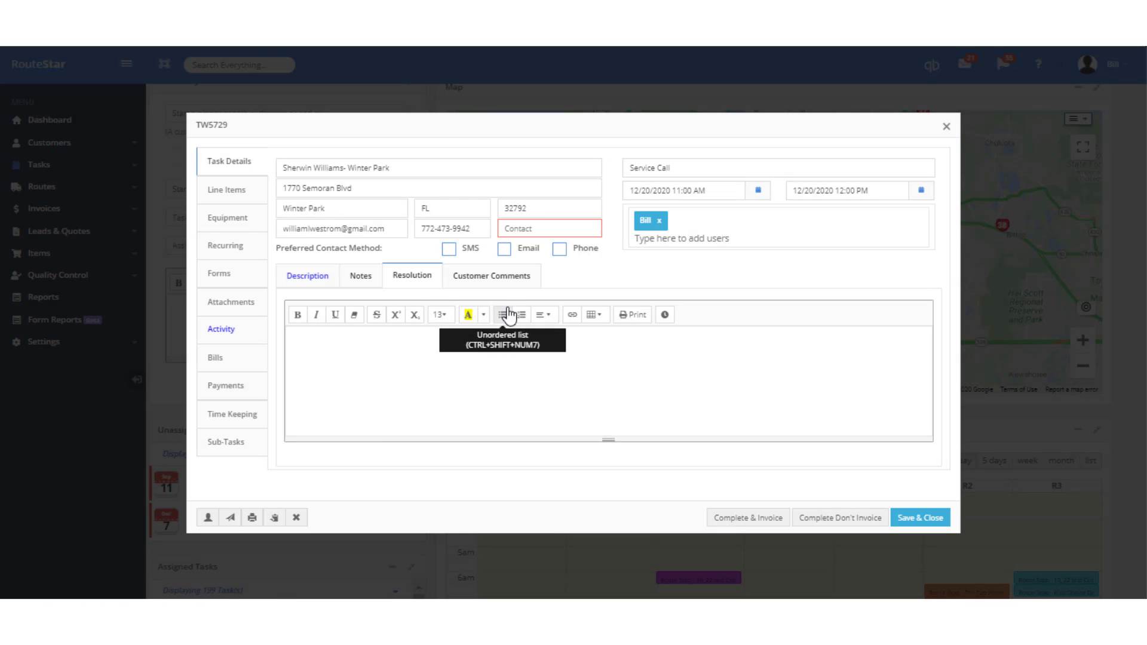
click(476, 280)
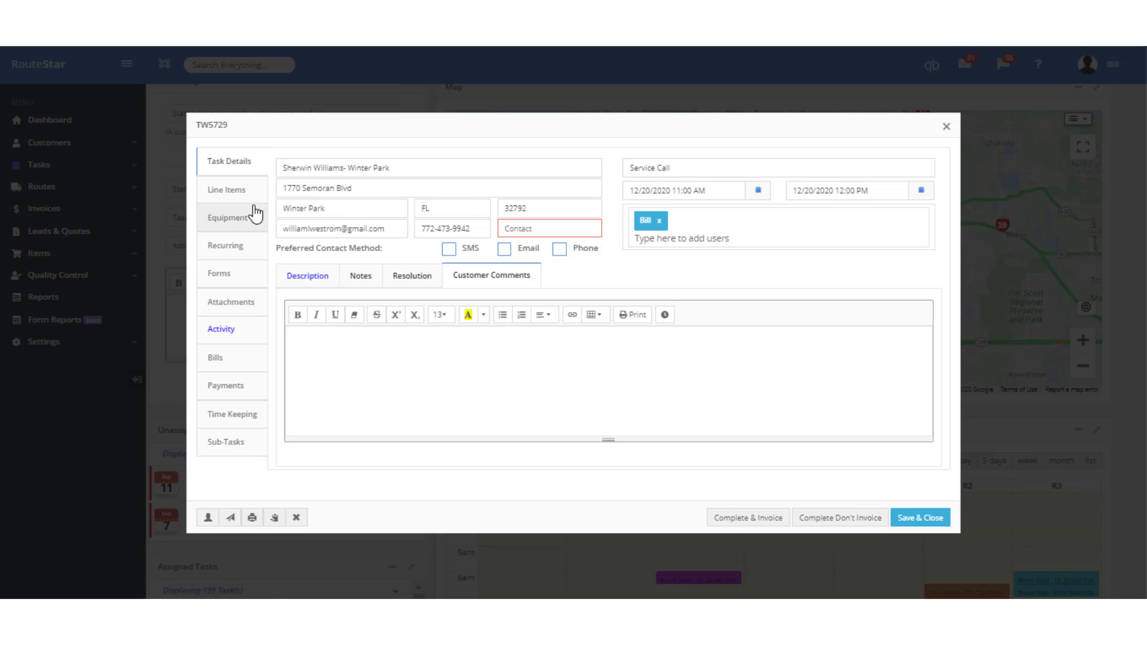
click(244, 192)
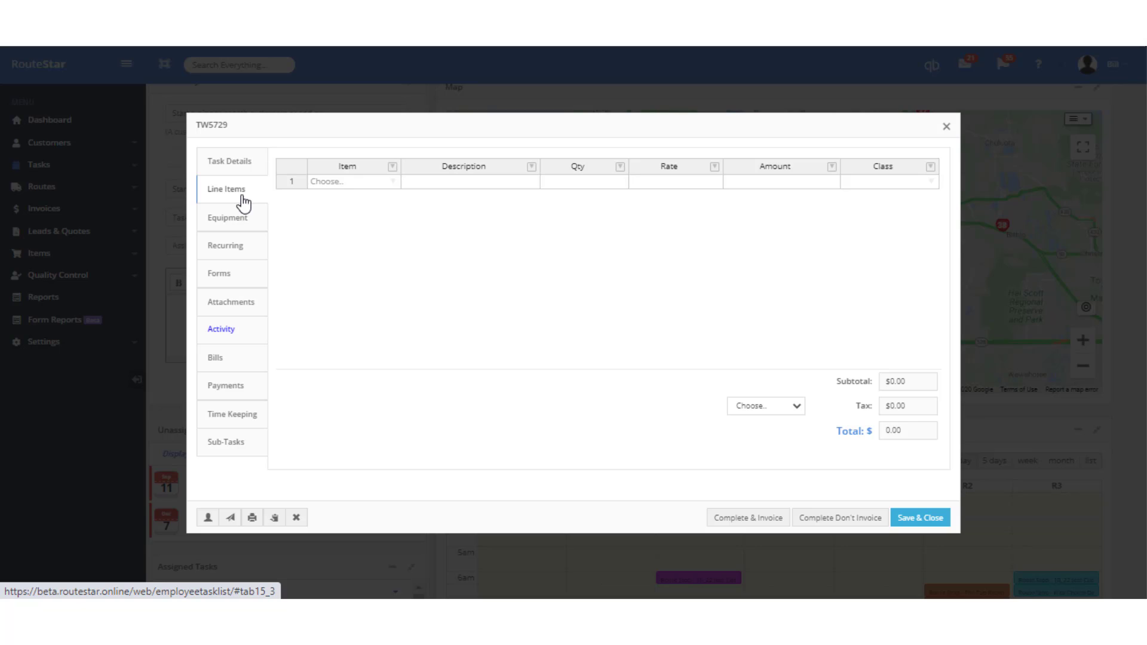
click(225, 230)
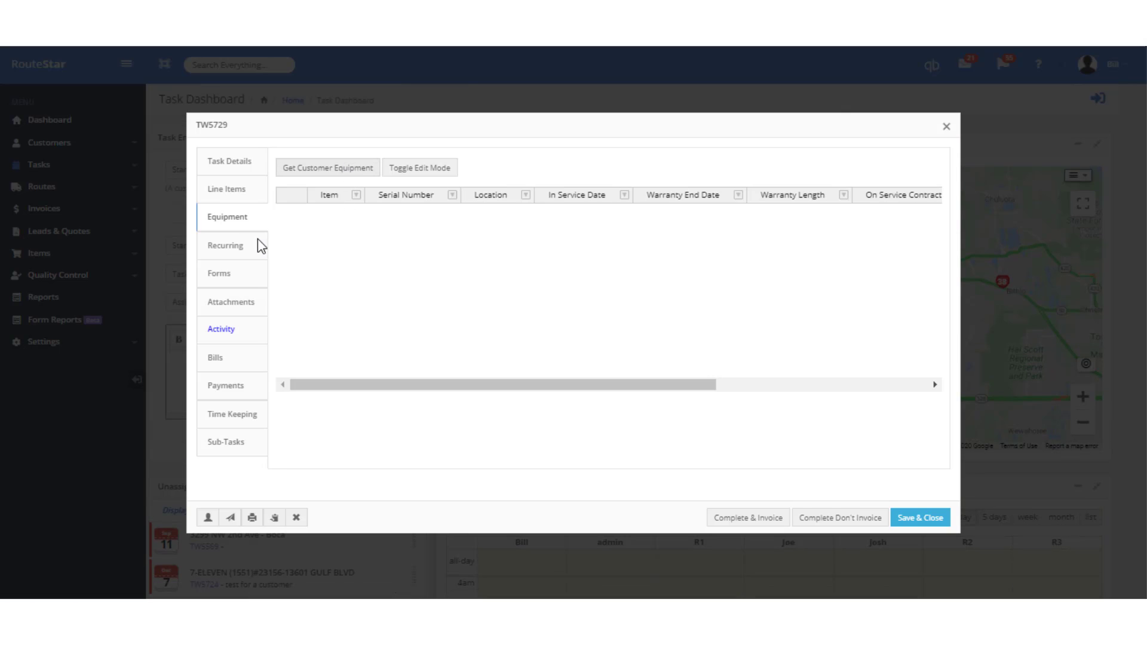
click(239, 251)
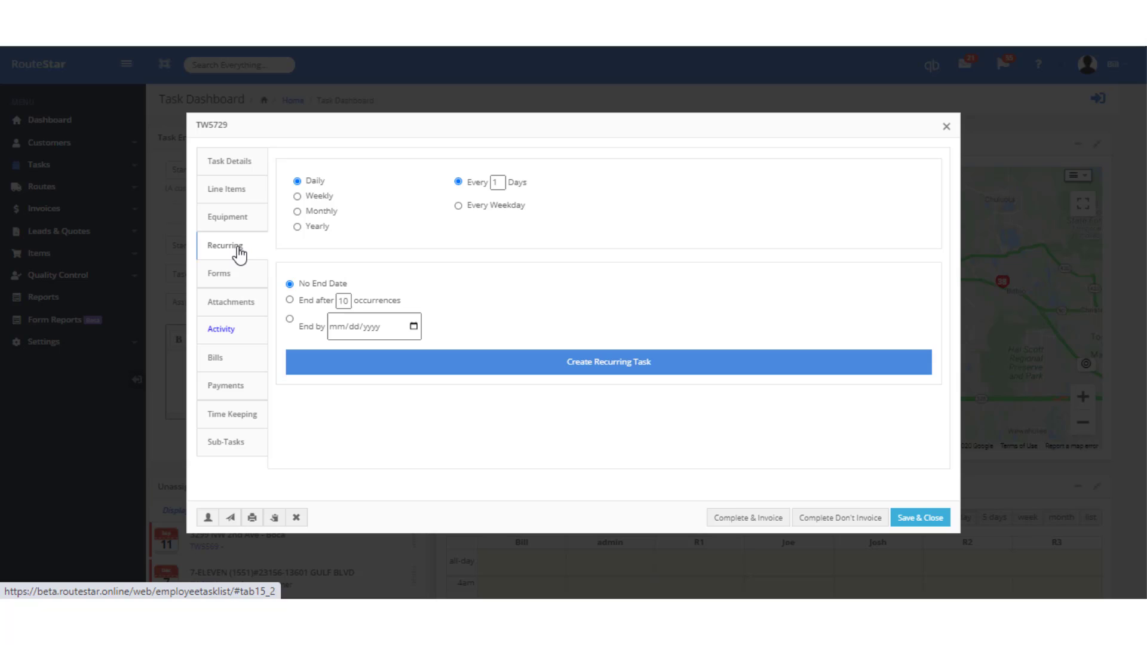
click(219, 275)
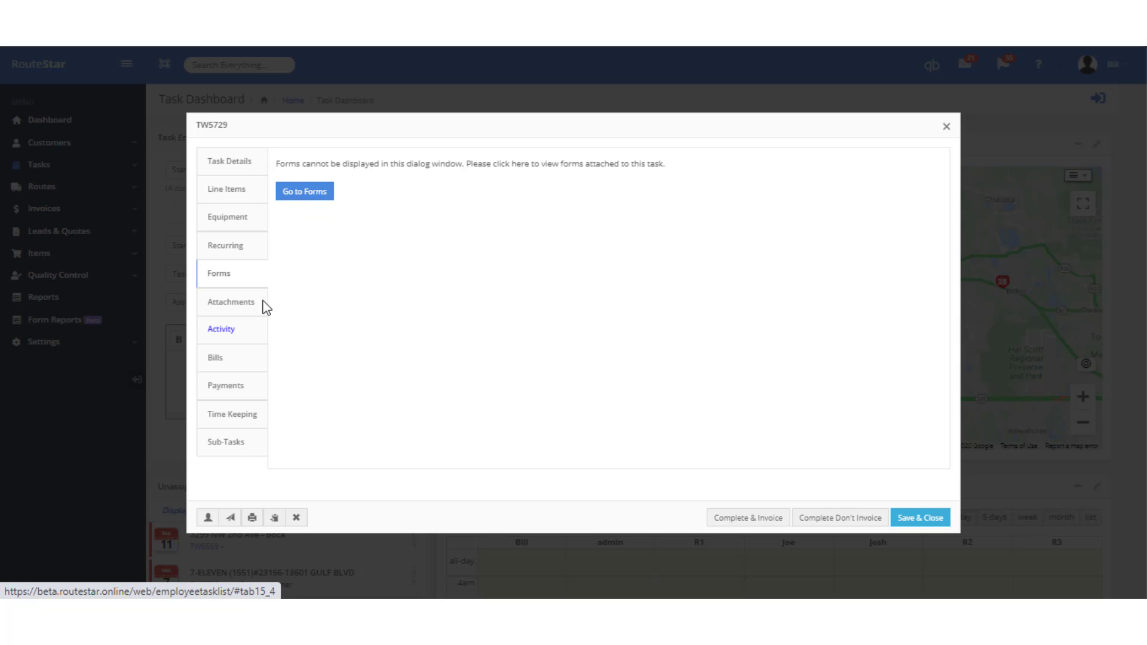
click(239, 307)
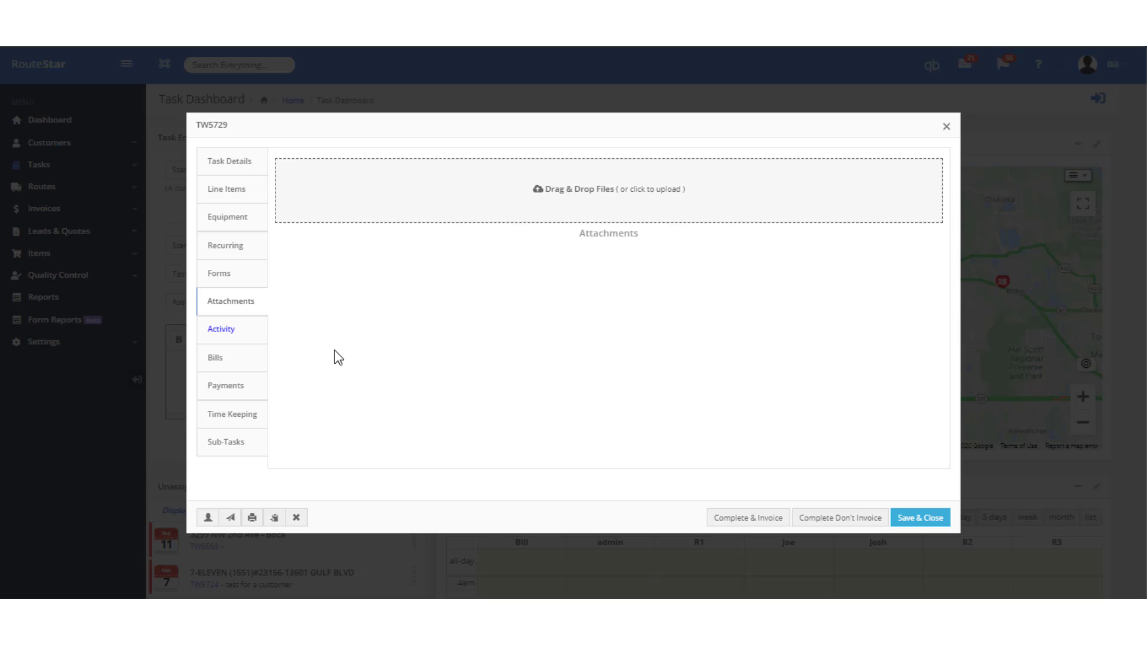
Review the task's activity, bills, payments and time keeping, and save and close the task.
click(222, 329)
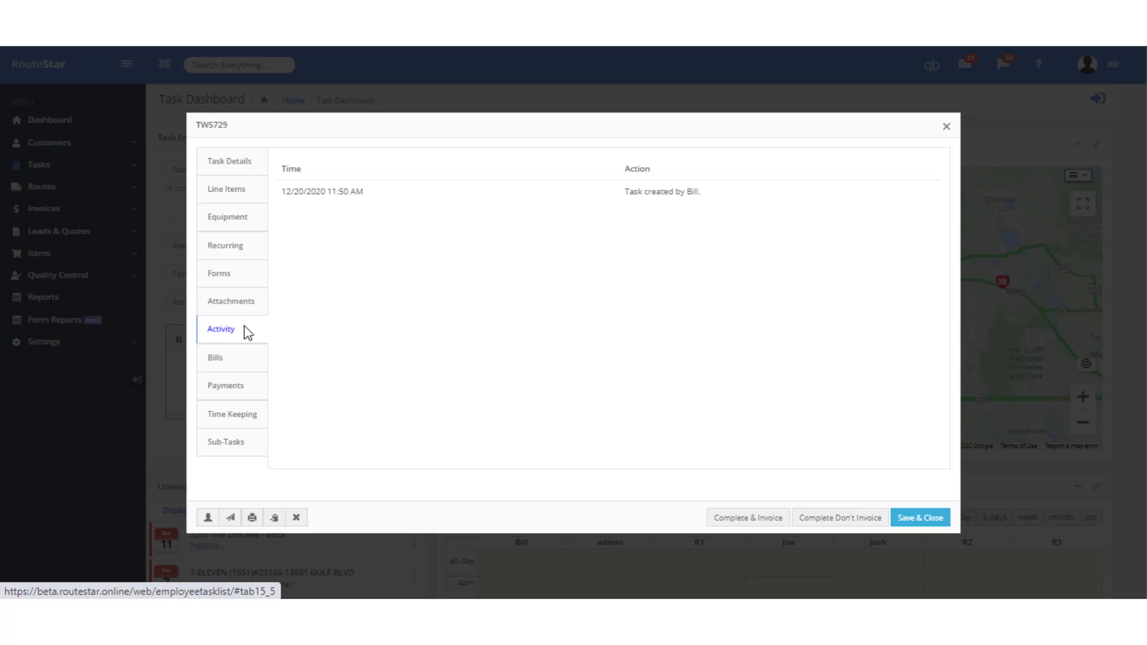
click(233, 371)
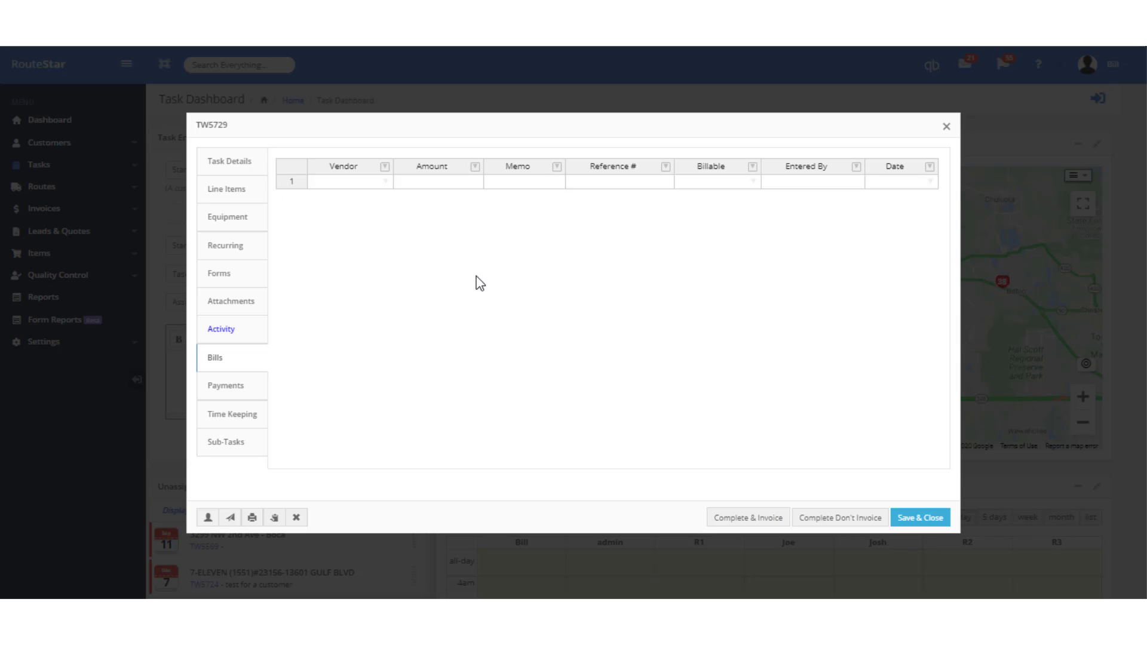
click(238, 389)
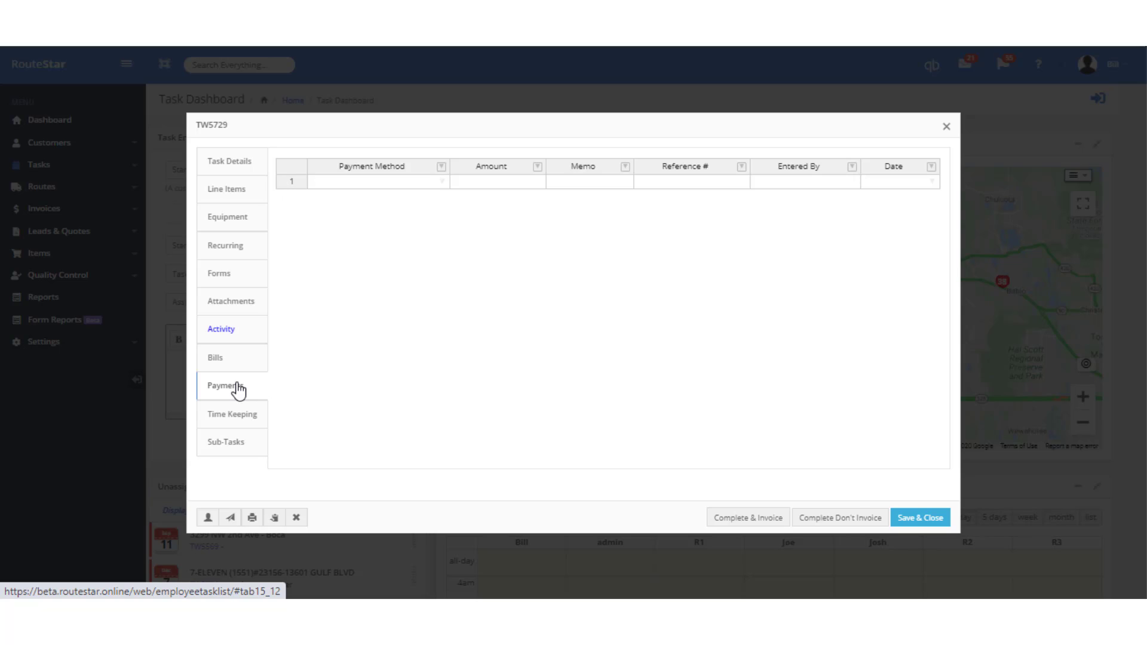
click(232, 423)
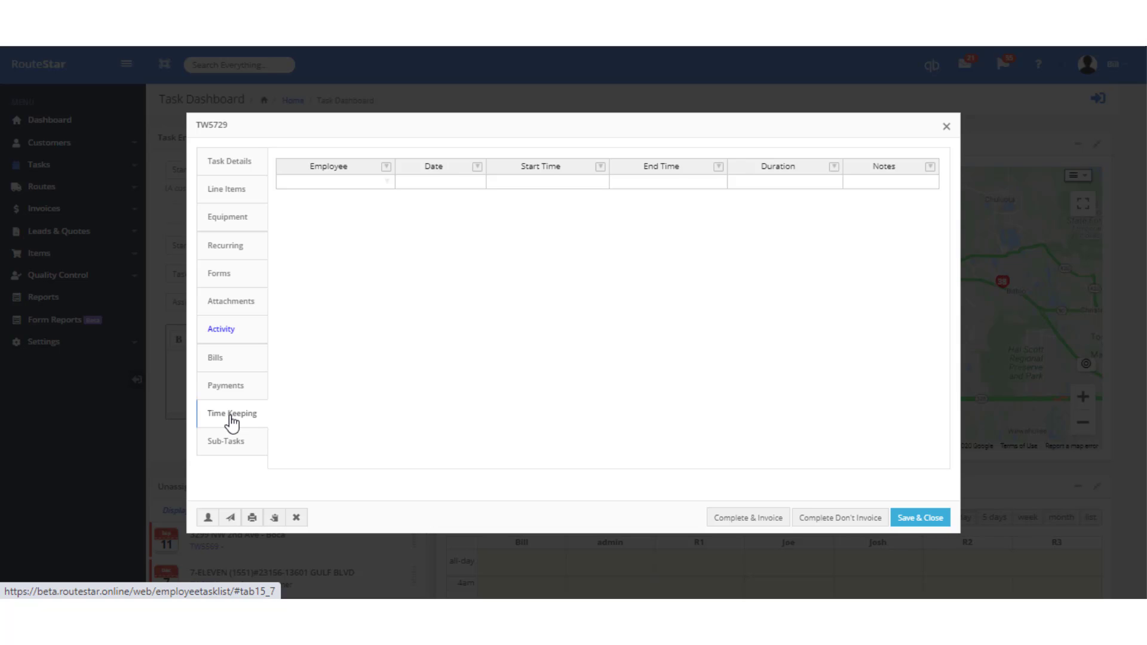
click(934, 526)
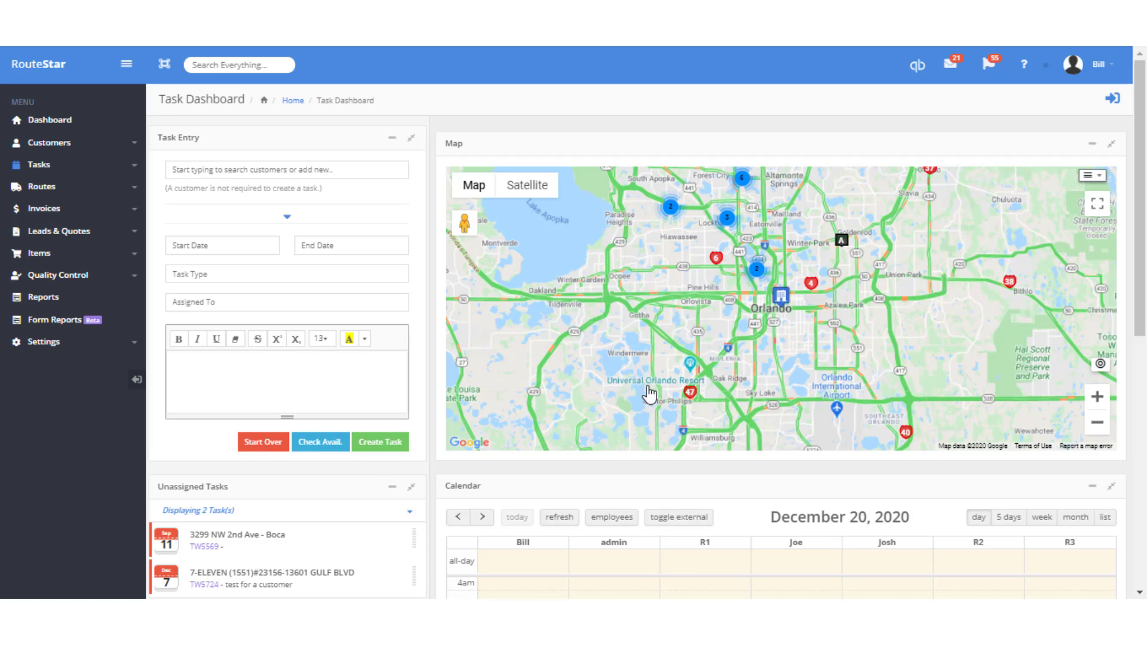
Expand the Tasks section to list its pages.
click(39, 165)
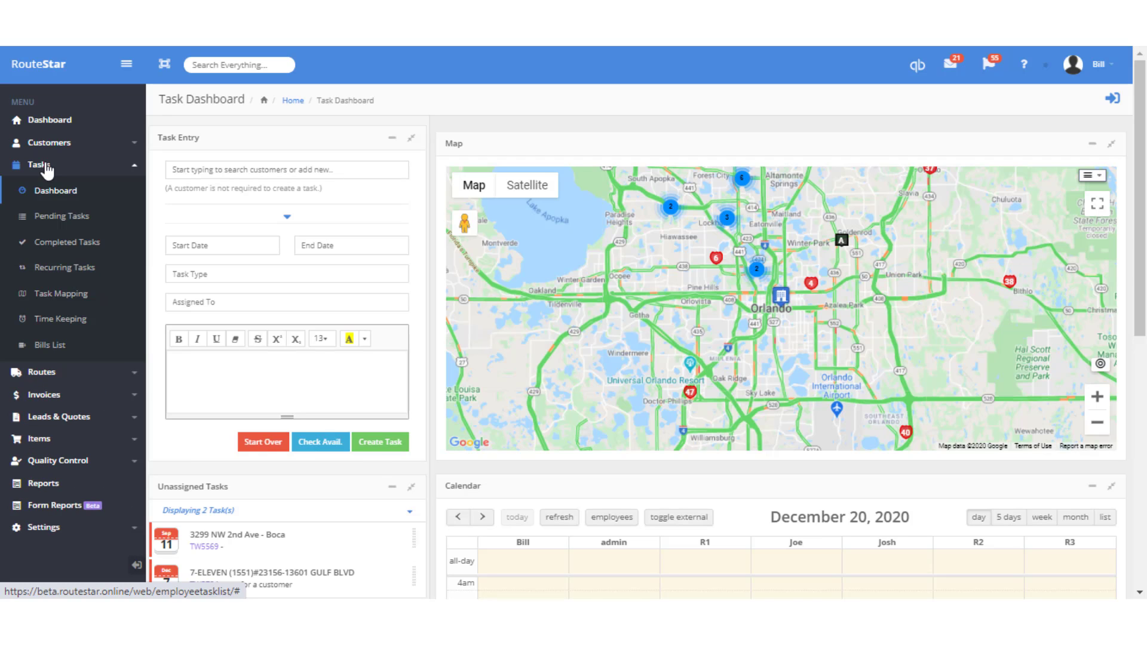